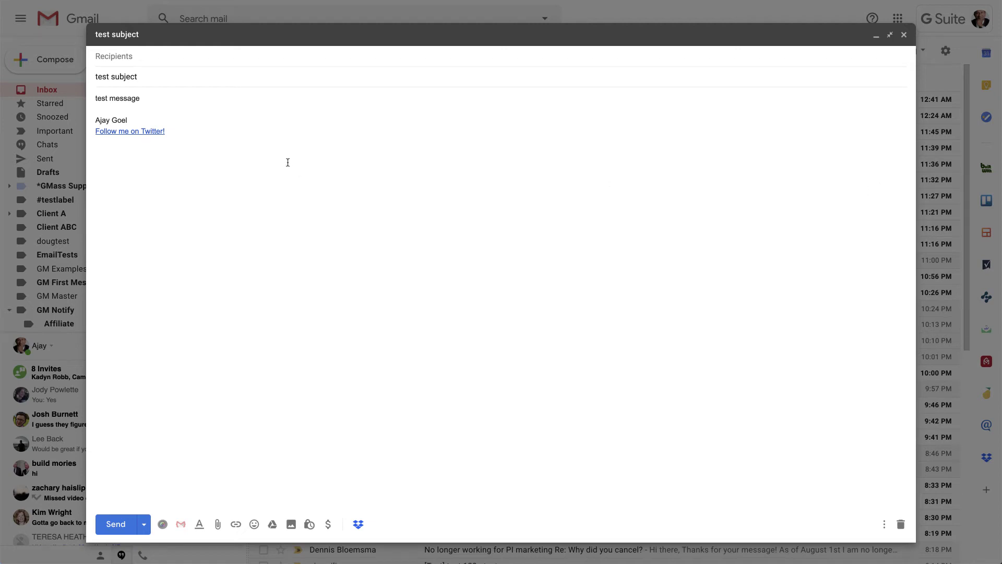
Expand the 'test subject' draft's From and To rows to show the wordzen.com sender.
{"action": "left_click", "coordinate": [226, 61]}
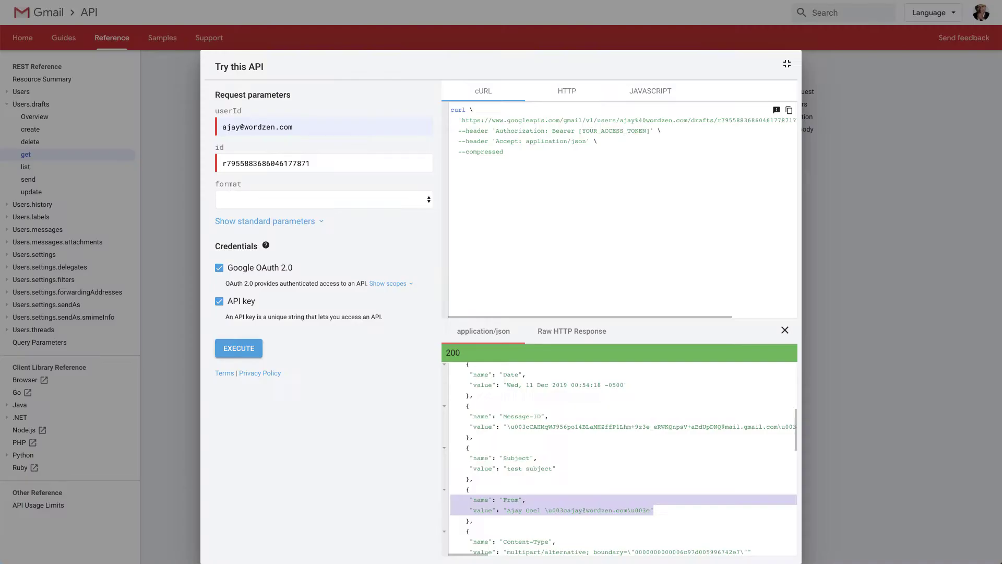
Run drafts.get for the draft and confirm its From header is still wordzen.com.
{"action": "left_click", "coordinate": [240, 349]}
{"action": "scroll", "coordinate": [589, 414], "scroll_direction": "down", "scroll_amount": 1}
{"action": "scroll", "coordinate": [589, 415], "scroll_direction": "down", "scroll_amount": 1}
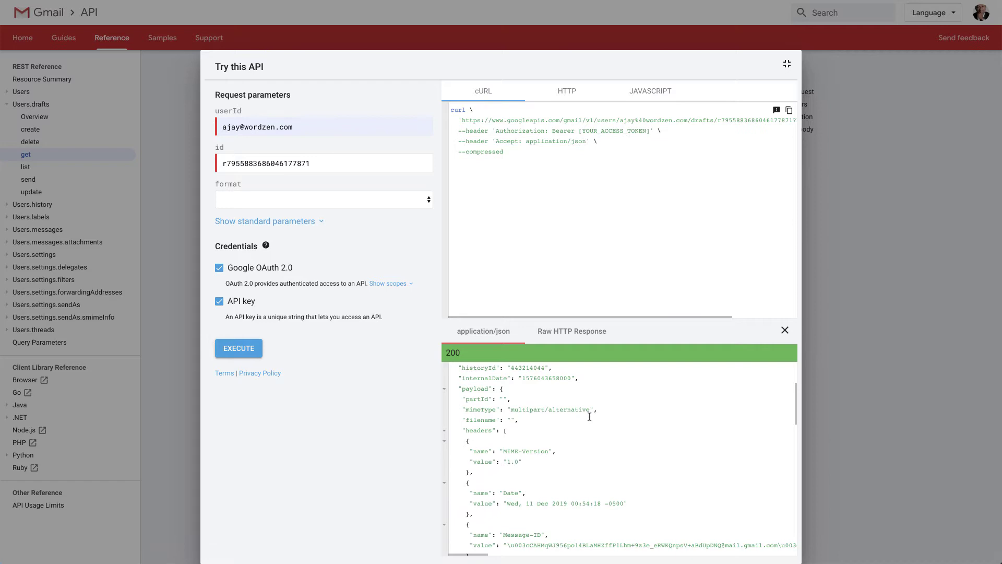
{"action": "scroll", "coordinate": [588, 417], "scroll_direction": "down", "scroll_amount": 1}
{"action": "scroll", "coordinate": [589, 417], "scroll_direction": "down", "scroll_amount": 1}
{"action": "scroll", "coordinate": [589, 417], "scroll_direction": "down", "scroll_amount": 1}
{"action": "scroll", "coordinate": [589, 417], "scroll_direction": "down", "scroll_amount": 1}
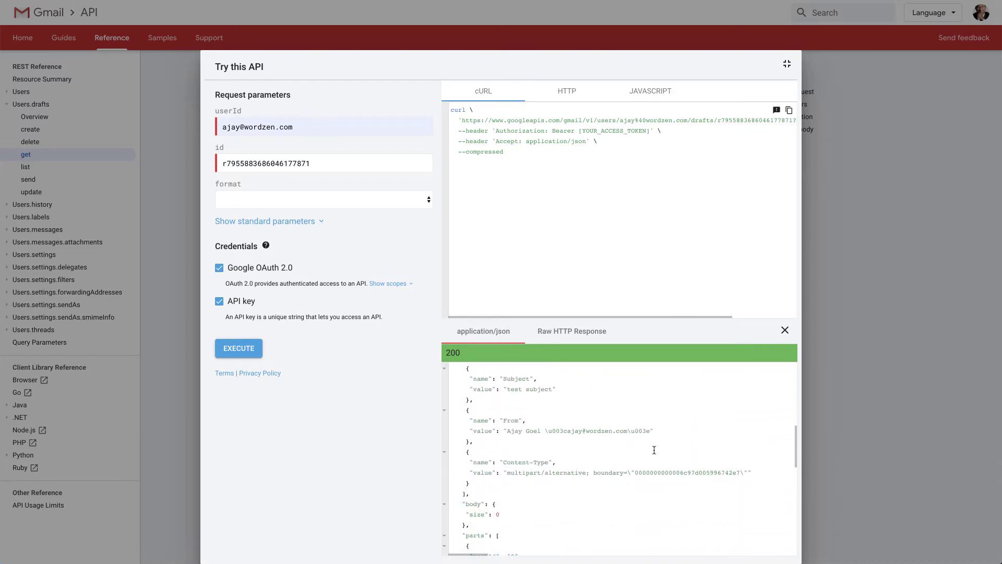
{"action": "mouse_move", "coordinate": [667, 430]}
{"action": "left_mouse_down"}
{"action": "mouse_move", "coordinate": [479, 427]}
{"action": "mouse_move", "coordinate": [469, 418]}
{"action": "left_mouse_up"}
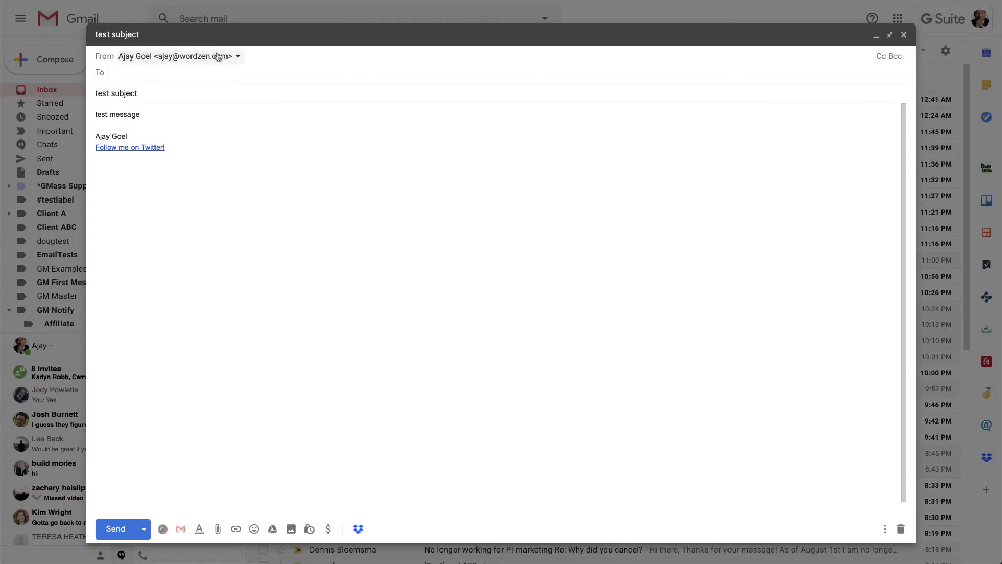
Change the draft's From address to the silicomm.com alias.
{"action": "left_click", "coordinate": [218, 57]}
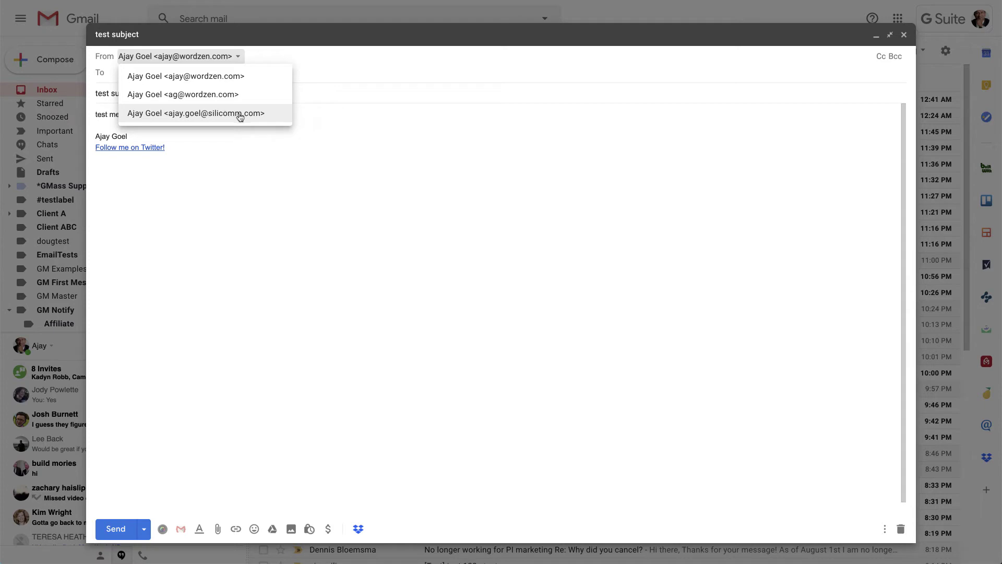
{"action": "left_click", "coordinate": [240, 114]}
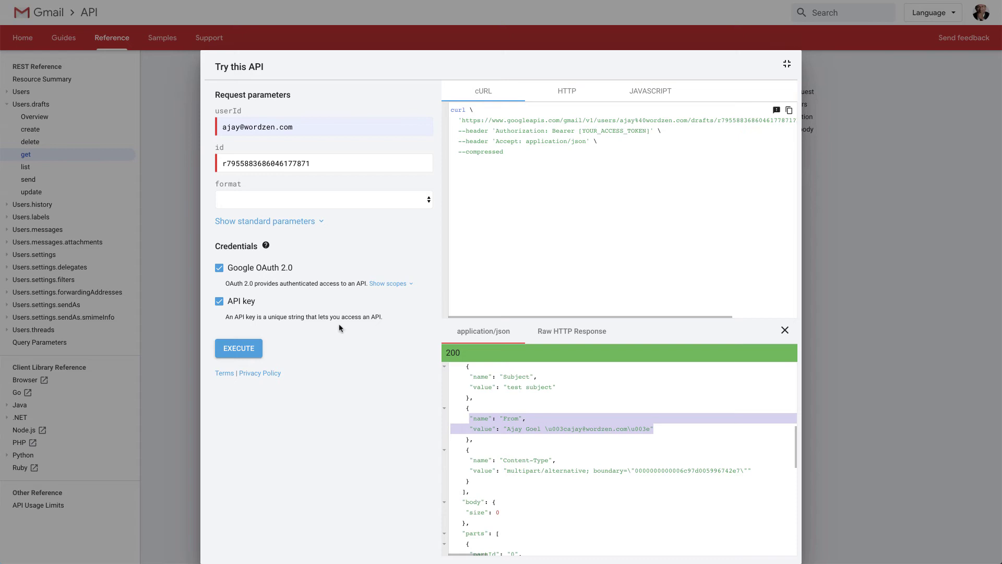
Re-run drafts.get and highlight the From header, still showing wordzen.com.
{"action": "left_click", "coordinate": [247, 349]}
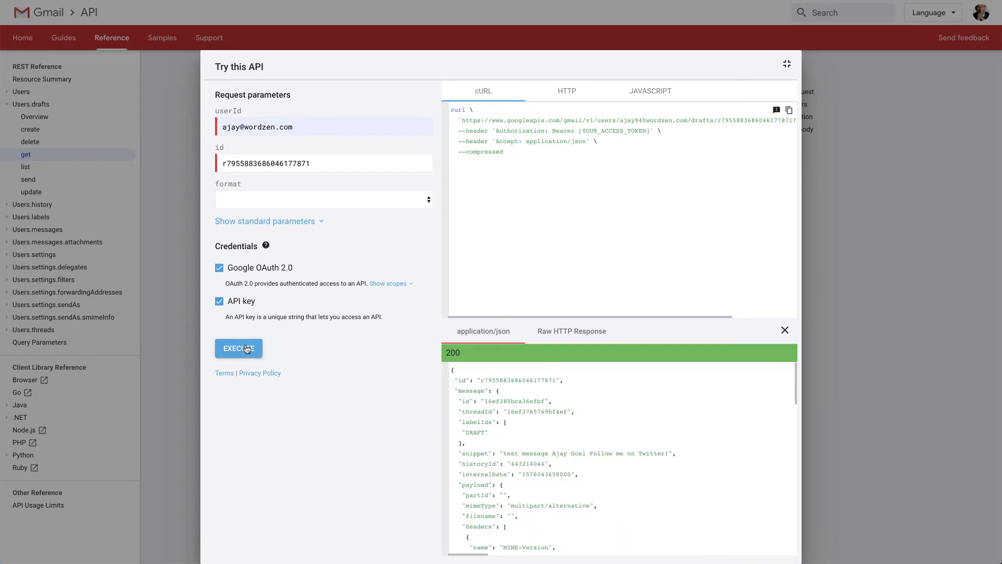
{"action": "scroll", "coordinate": [557, 410], "scroll_direction": "down", "scroll_amount": 2}
{"action": "scroll", "coordinate": [557, 410], "scroll_direction": "down", "scroll_amount": 2}
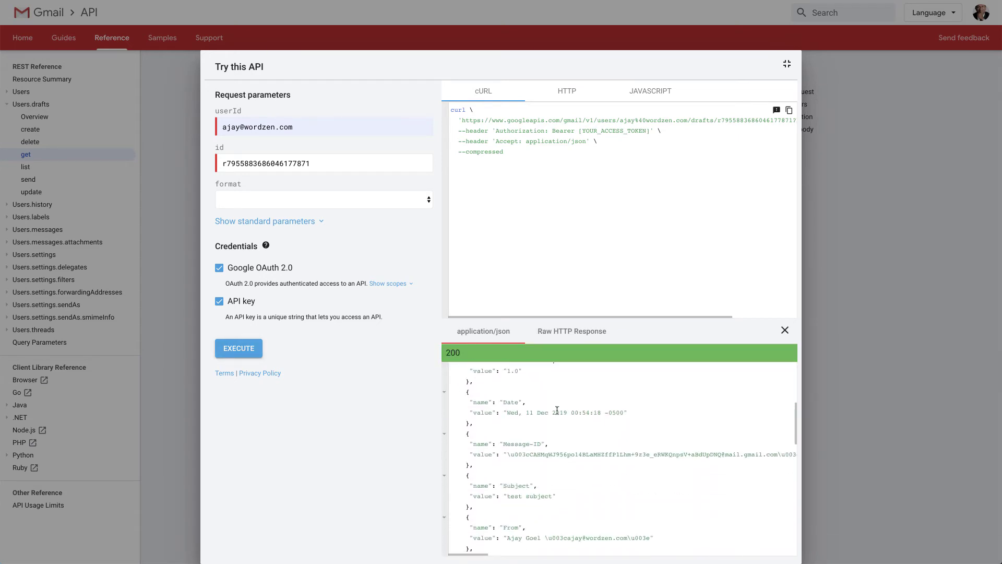
{"action": "scroll", "coordinate": [557, 410], "scroll_direction": "down", "scroll_amount": 2}
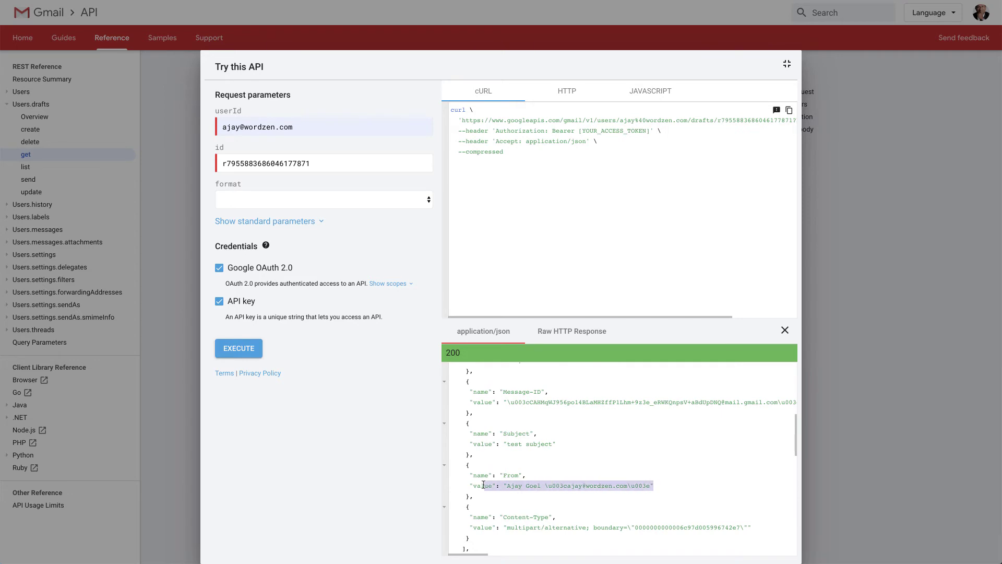
{"action": "left_click_drag", "start_coordinate": [666, 483], "coordinate": [469, 480]}
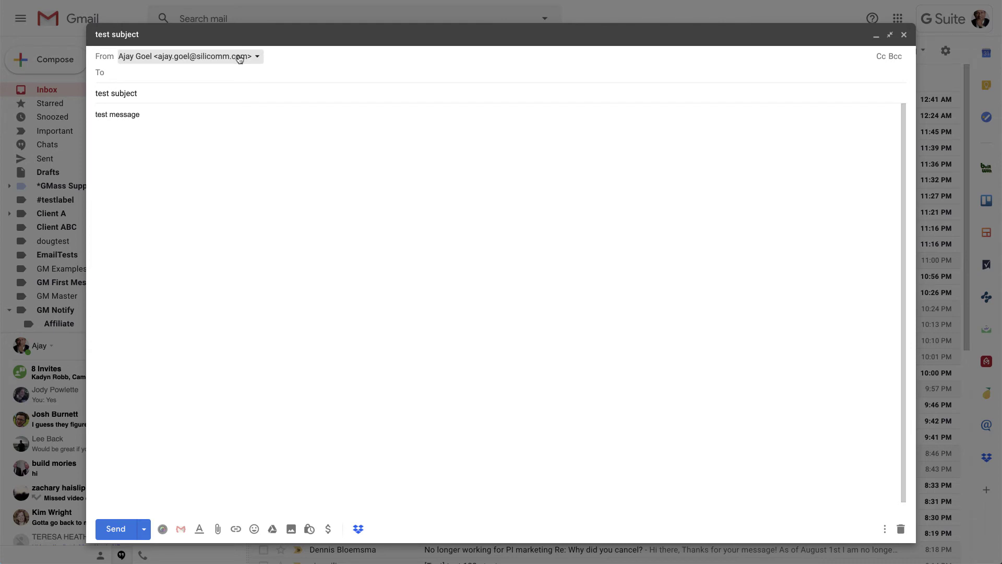
Save the draft by leaving the header rows, then re-fetch it to show the silicomm.com sender.
{"action": "left_click", "coordinate": [224, 93]}
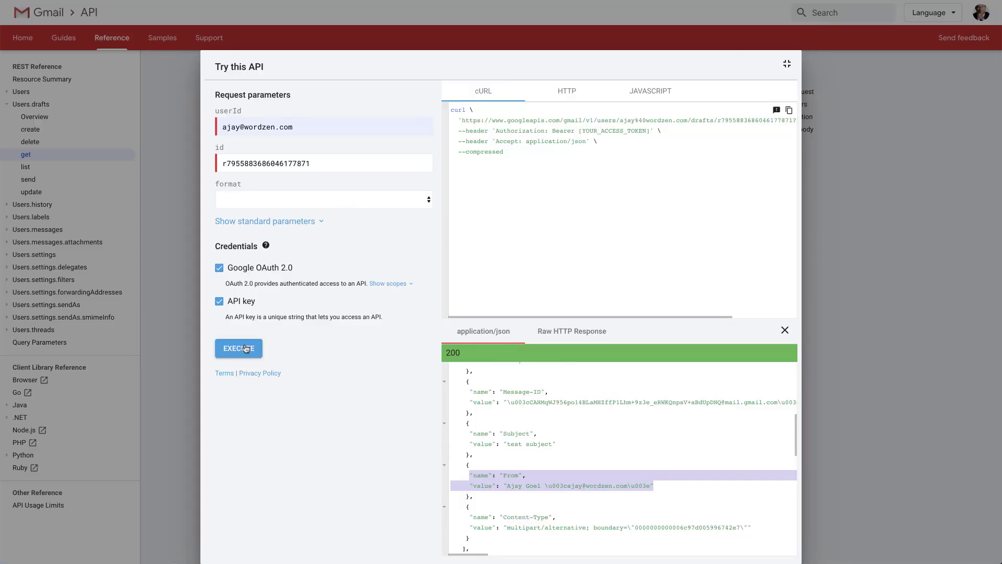
{"action": "left_click", "coordinate": [246, 348]}
{"action": "scroll", "coordinate": [658, 419], "scroll_direction": "down", "scroll_amount": 2}
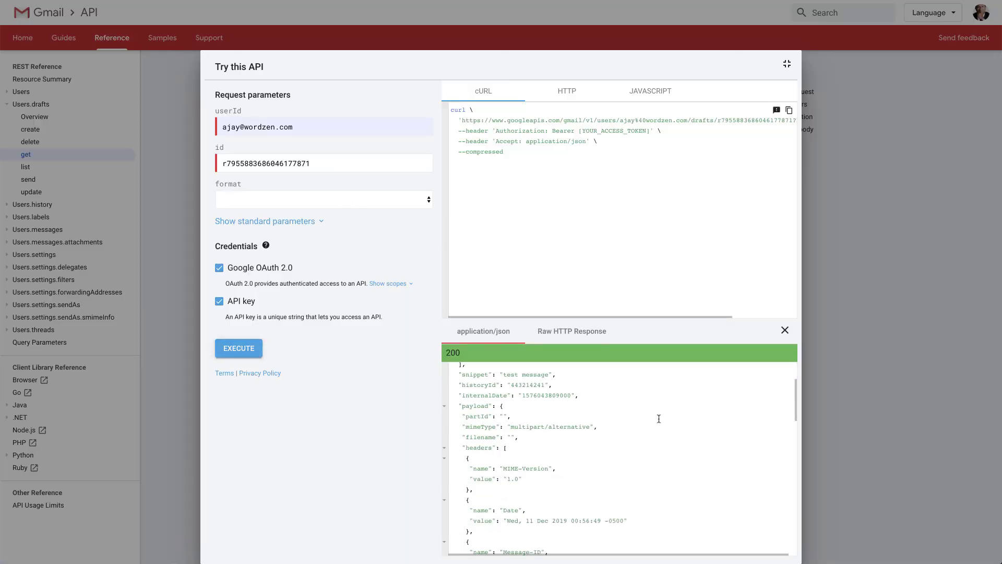
{"action": "scroll", "coordinate": [659, 419], "scroll_direction": "down", "scroll_amount": 2}
{"action": "scroll", "coordinate": [661, 416], "scroll_direction": "down", "scroll_amount": 1}
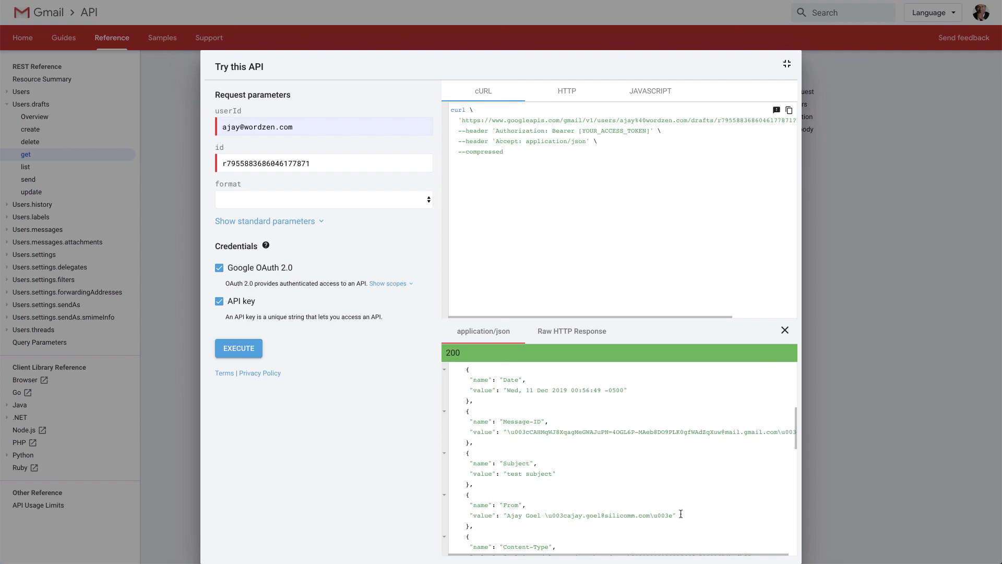